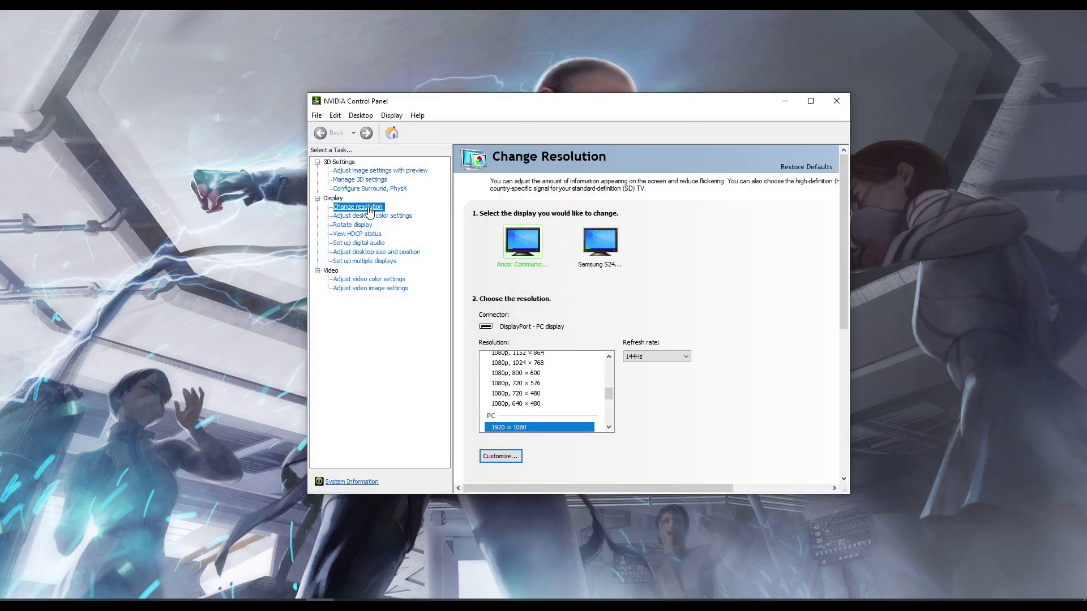
Open the Customize dialog listing the existing 1440 × 1080 at 144Hz custom resolution
scroll(623, 317, down, 3)
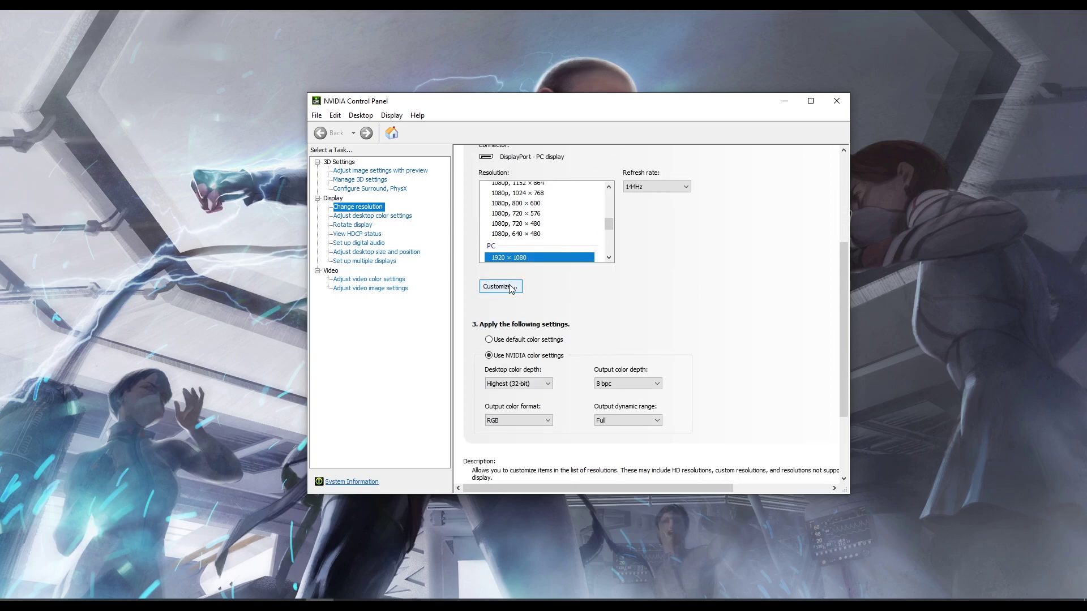
click(509, 288)
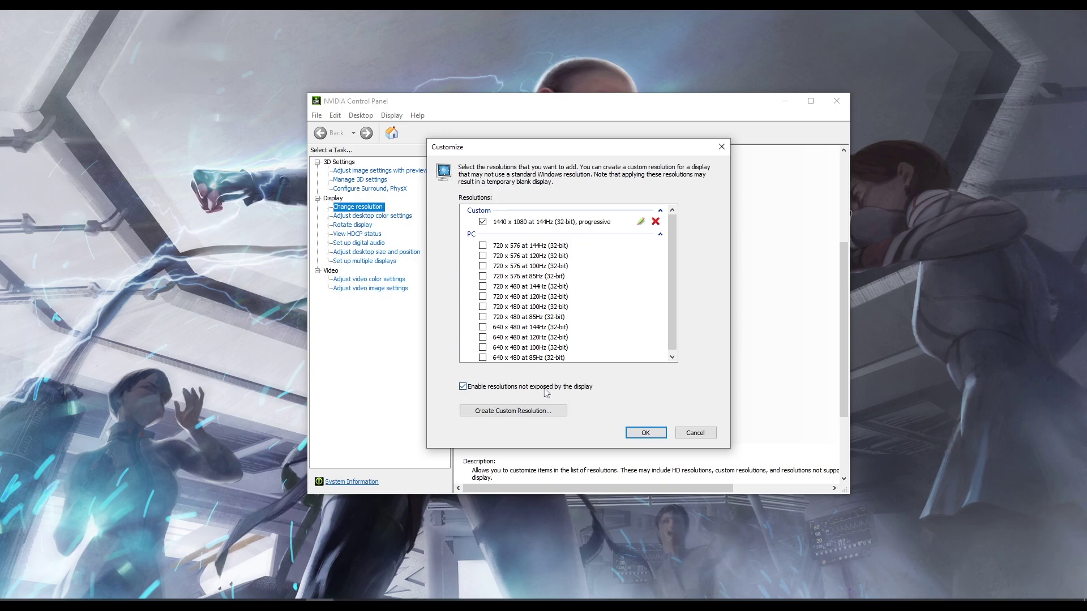
click(531, 414)
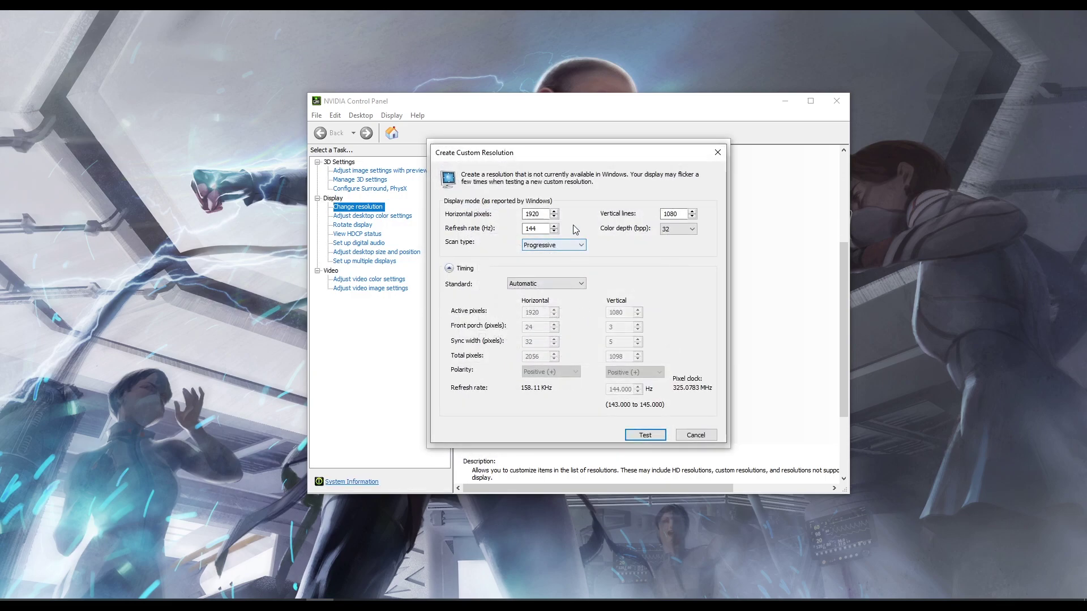
double_click(535, 214)
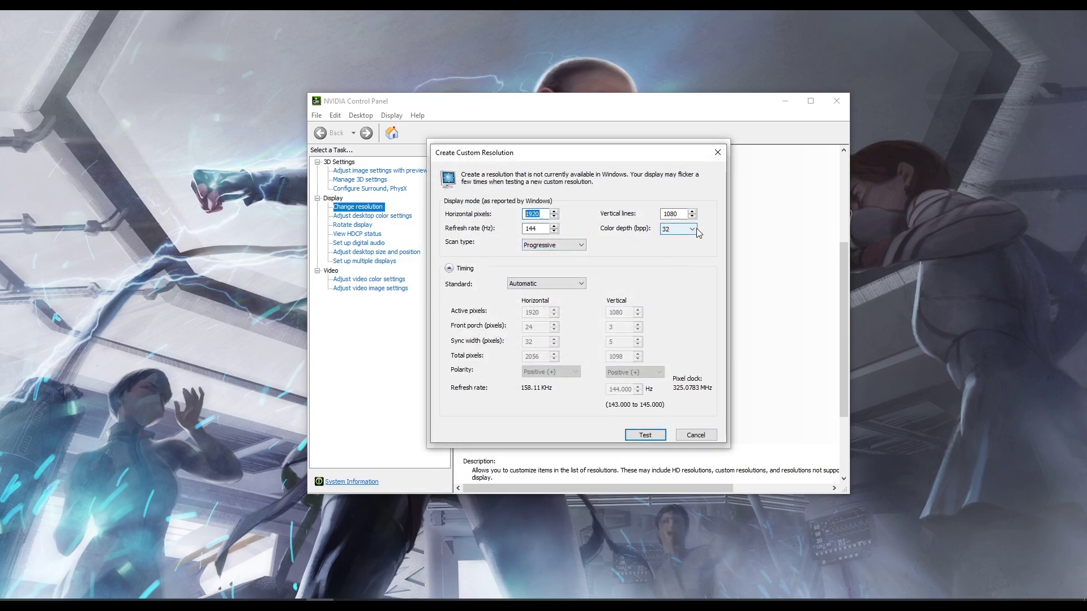
text(1)
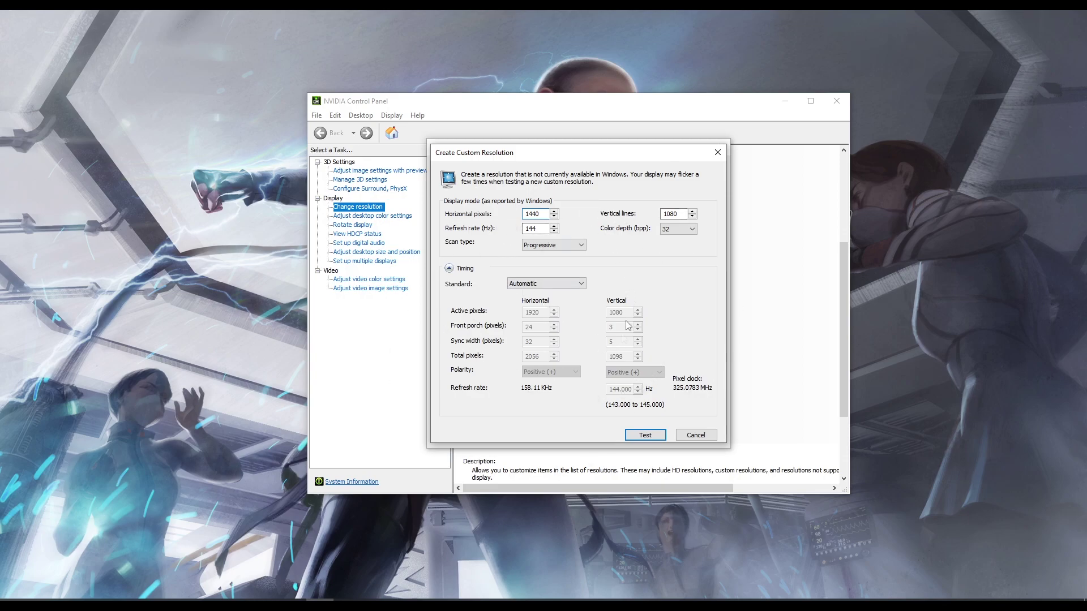
click(650, 436)
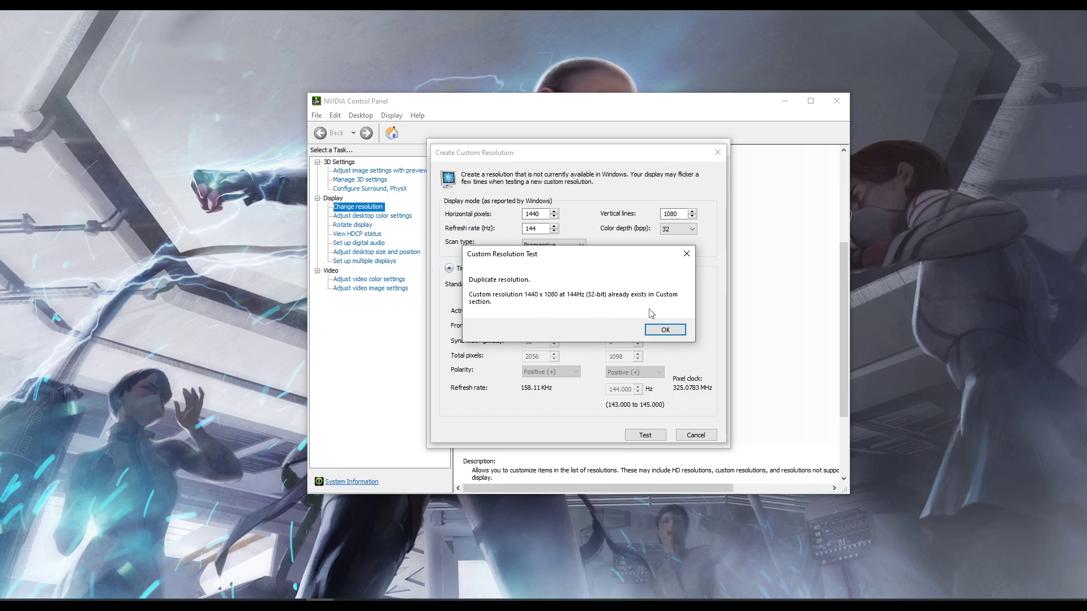
click(665, 330)
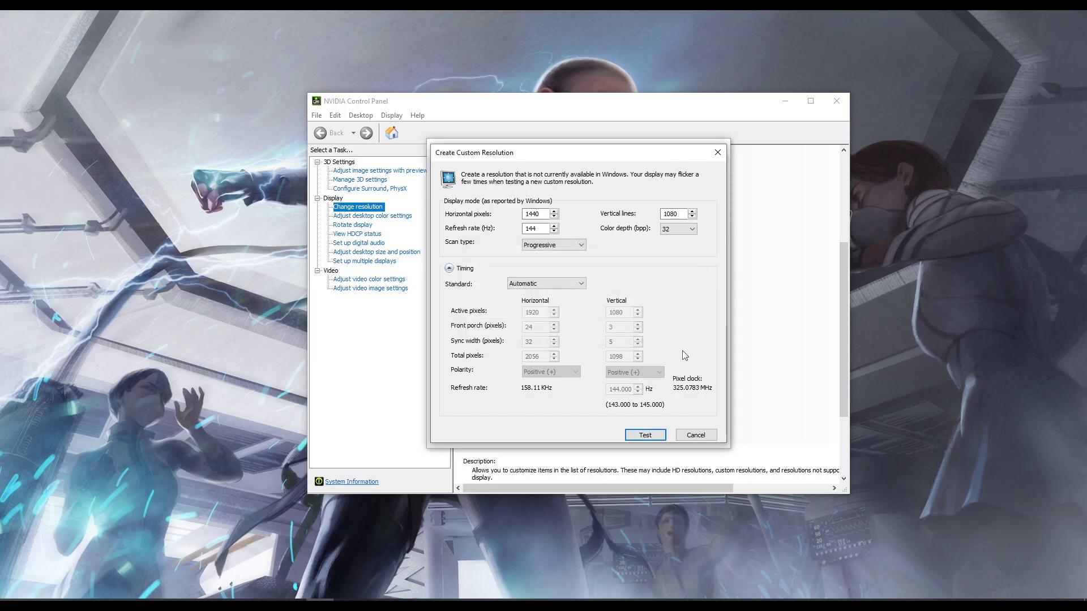
click(698, 437)
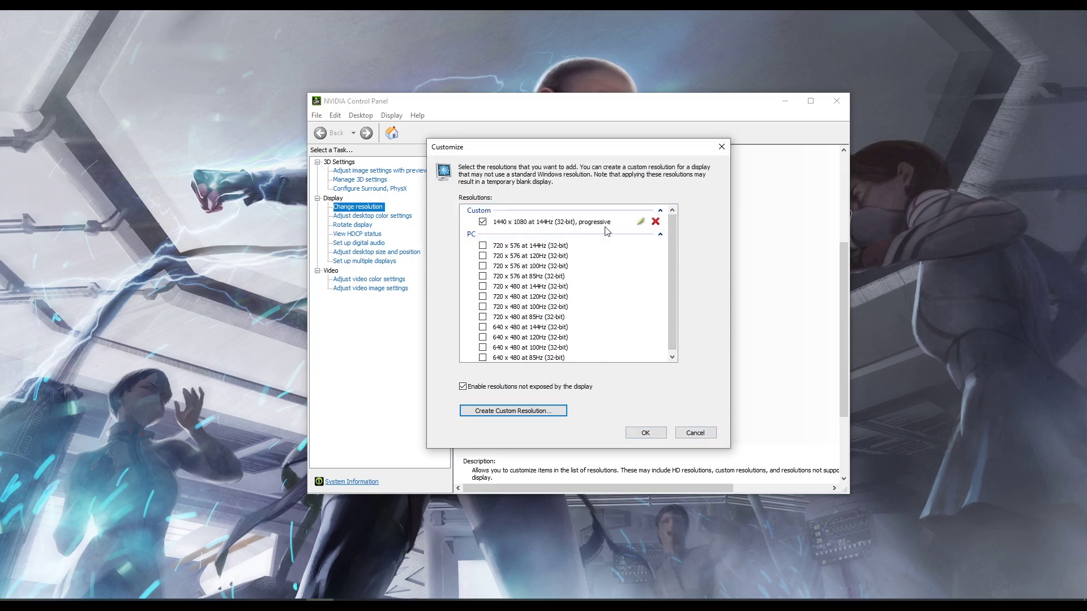
Close the Customize dialog, keeping the 1440 × 1080 custom resolution
click(648, 433)
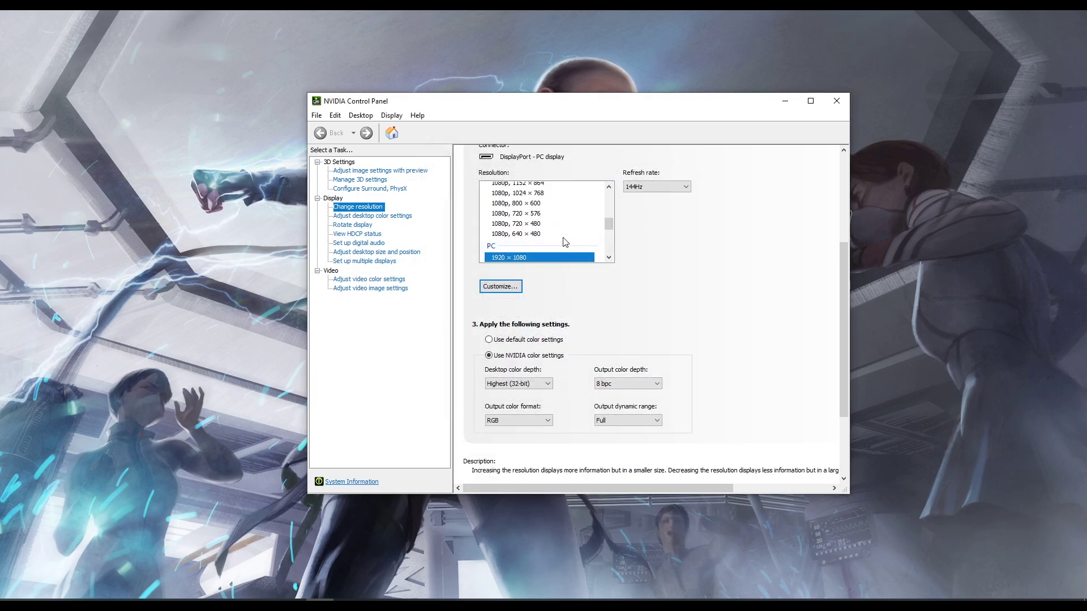
scroll(564, 243, up, 8)
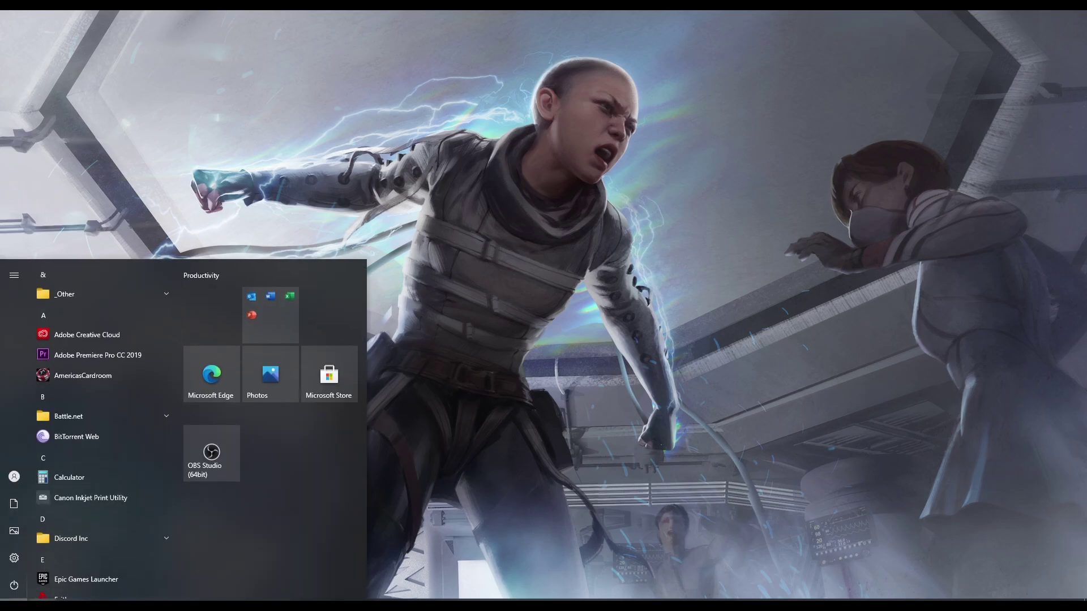
Open File Explorer and go into your user folder under C: > Users
key(super+e)
drag(544, 14, 588, 11)
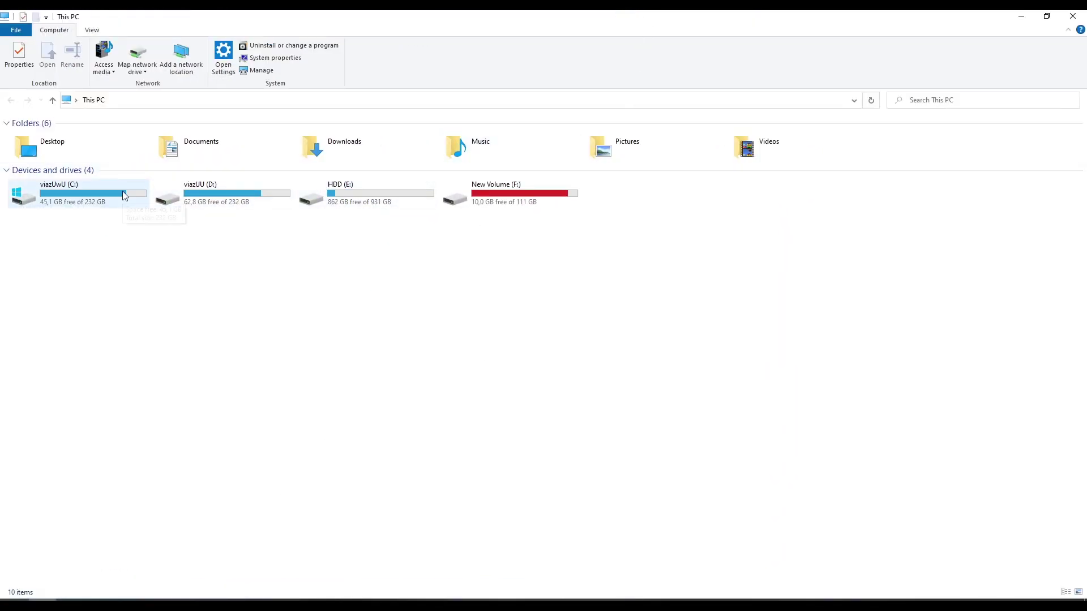
double_click(85, 199)
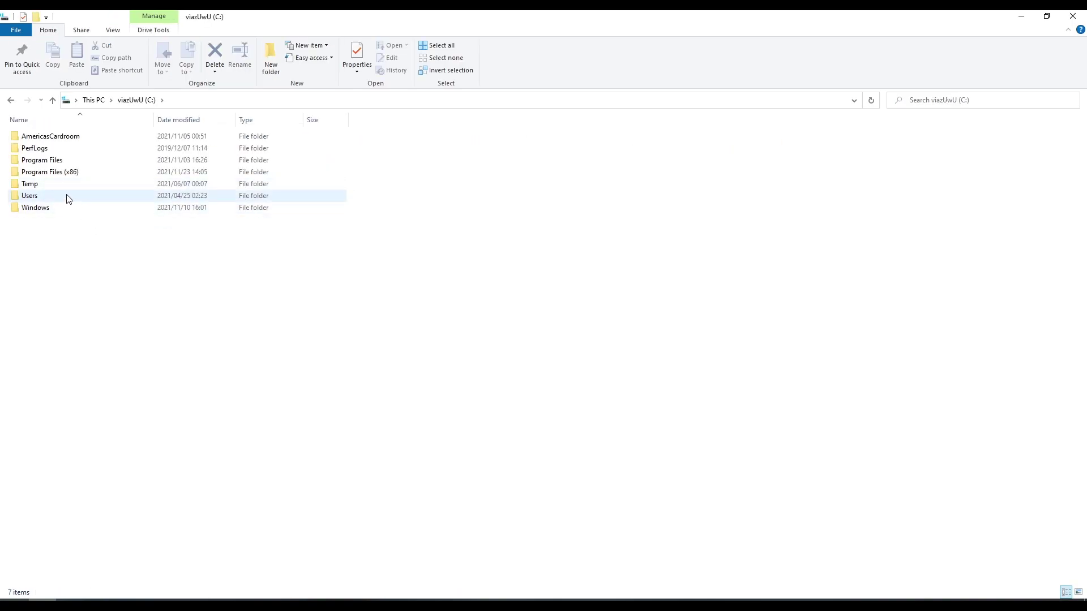
double_click(67, 197)
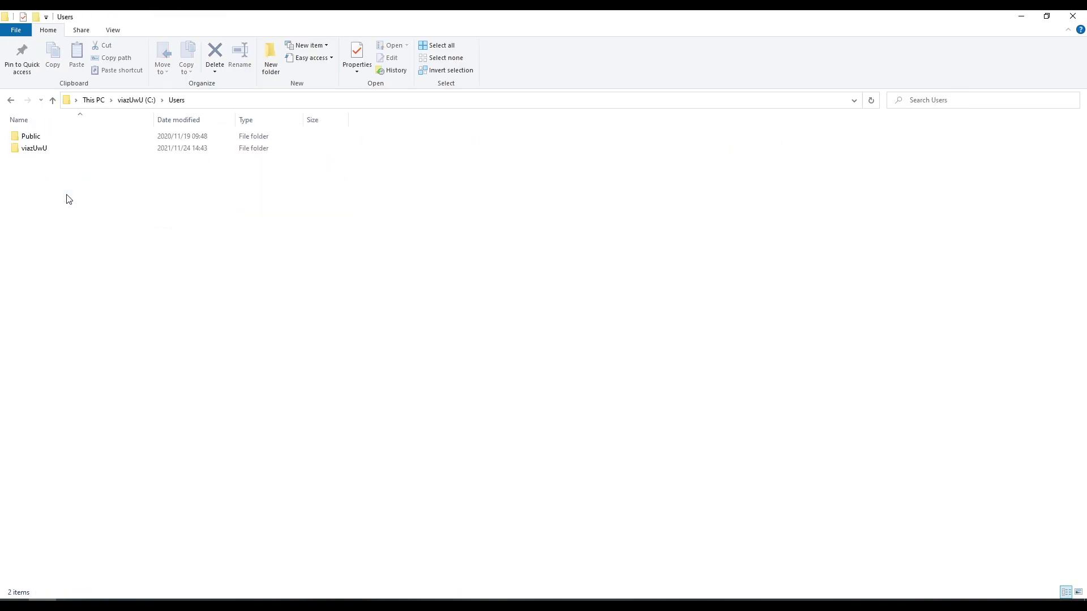
double_click(70, 153)
Browse Saved Games > Respawn > Apex > local and select videoconfig.txt
double_click(61, 289)
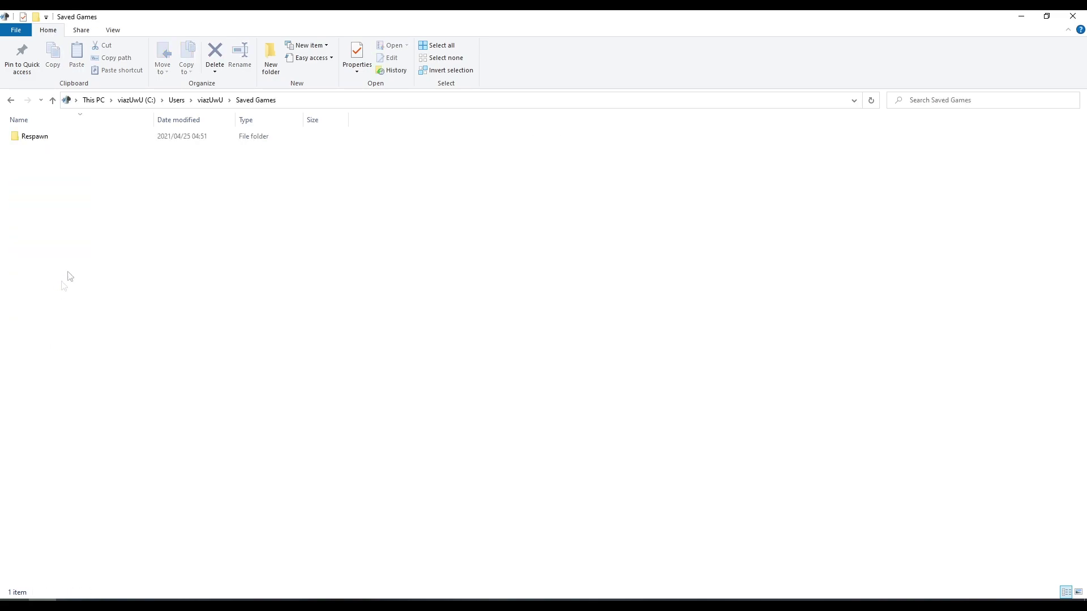
double_click(92, 137)
double_click(92, 137)
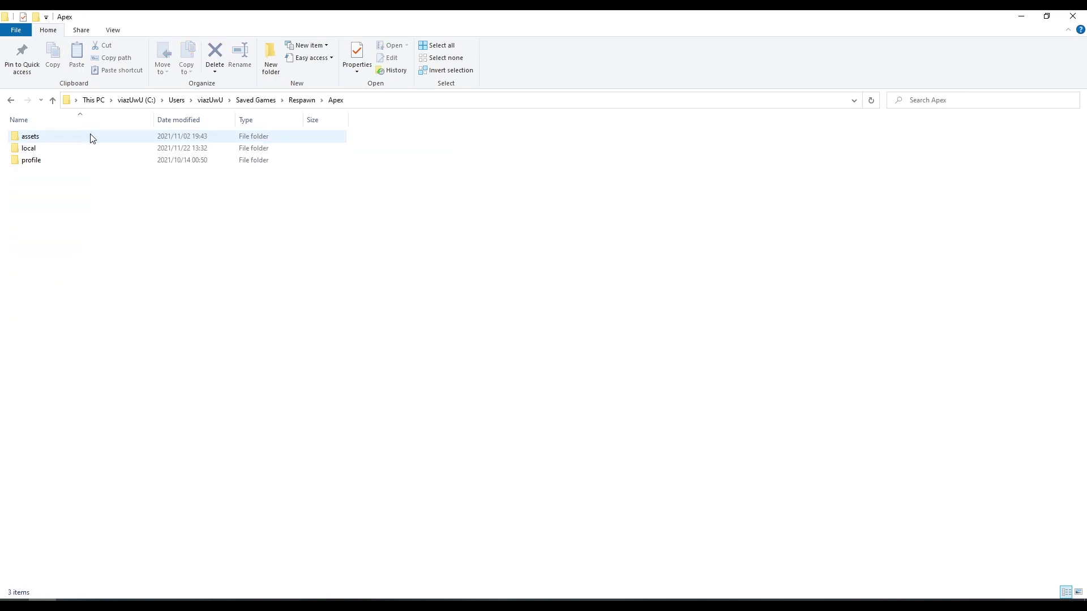
double_click(81, 150)
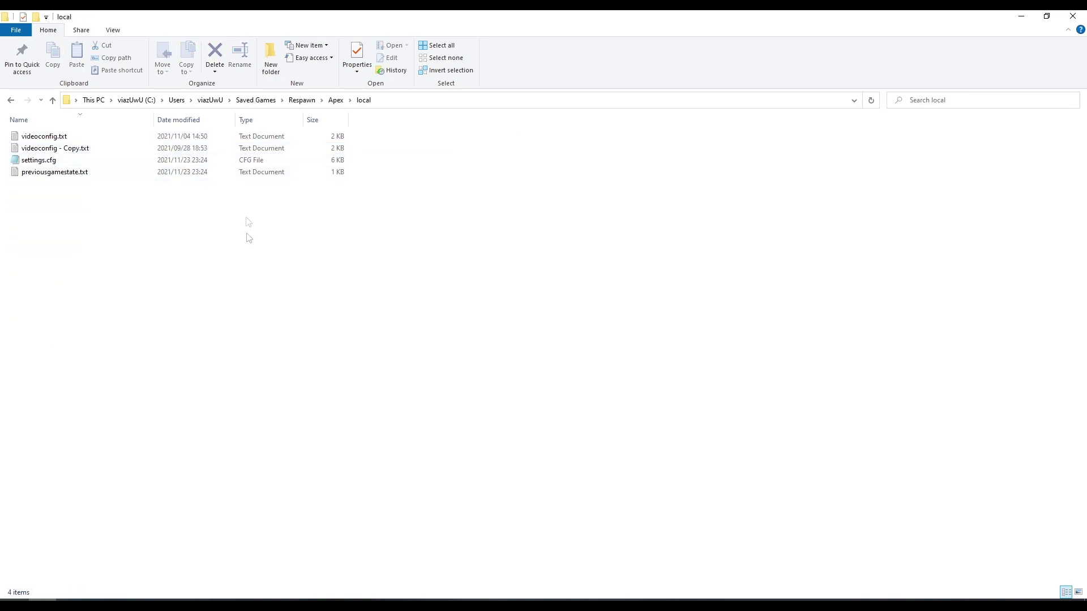
click(374, 99)
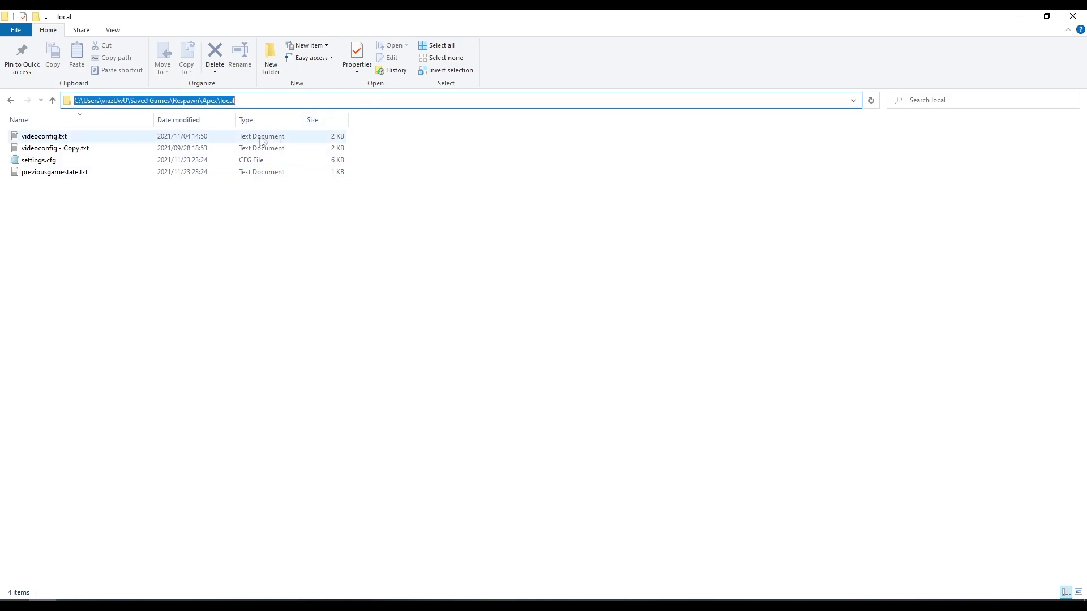
click(116, 226)
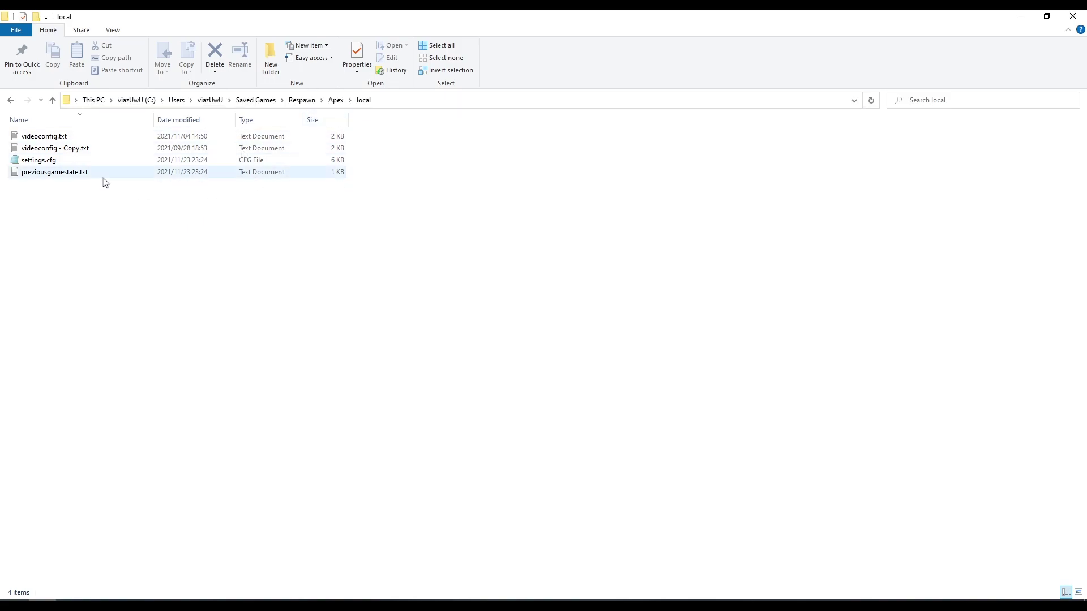
click(78, 140)
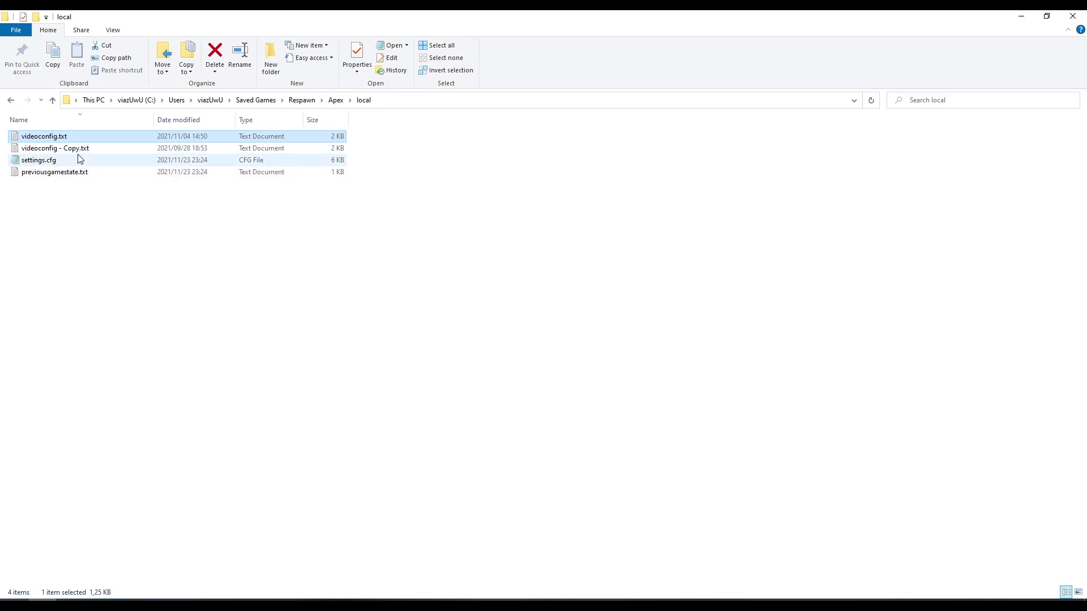
Untick Read-only in videoconfig.txt's Properties and apply the change
right_click(73, 137)
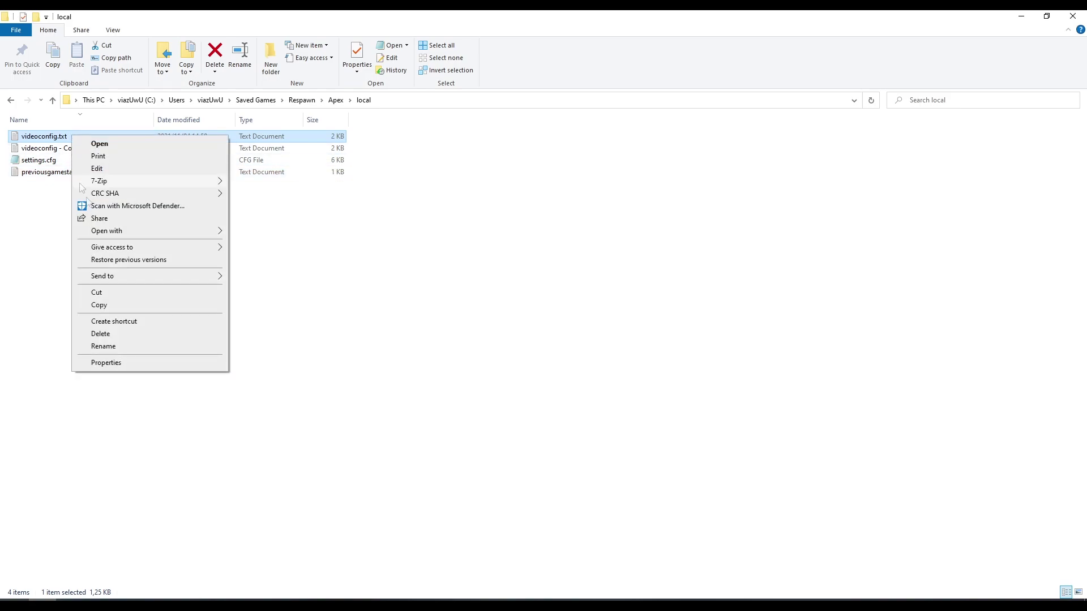
click(126, 363)
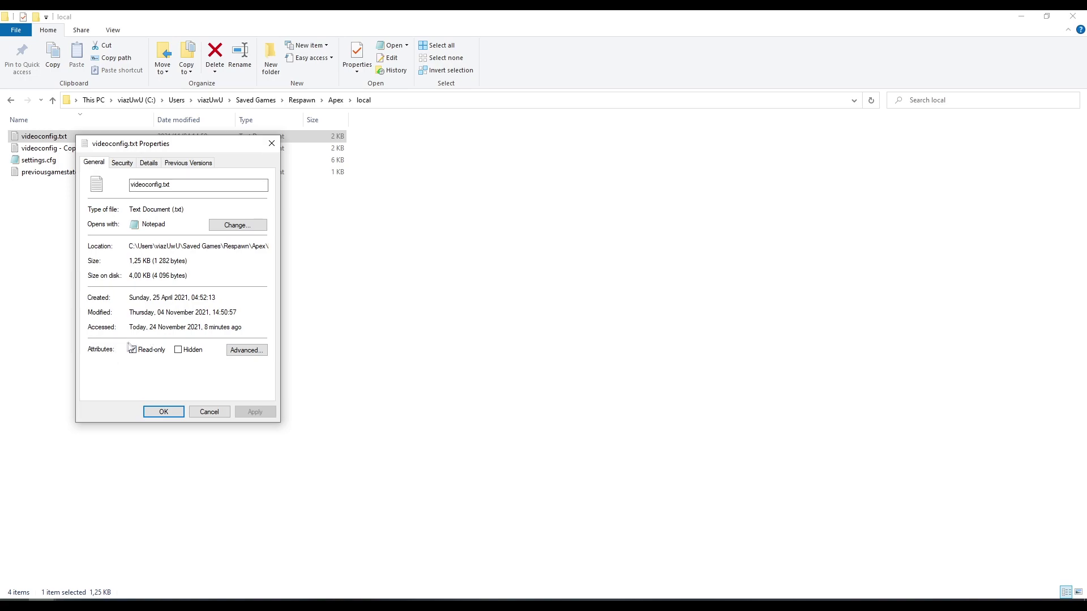
click(132, 349)
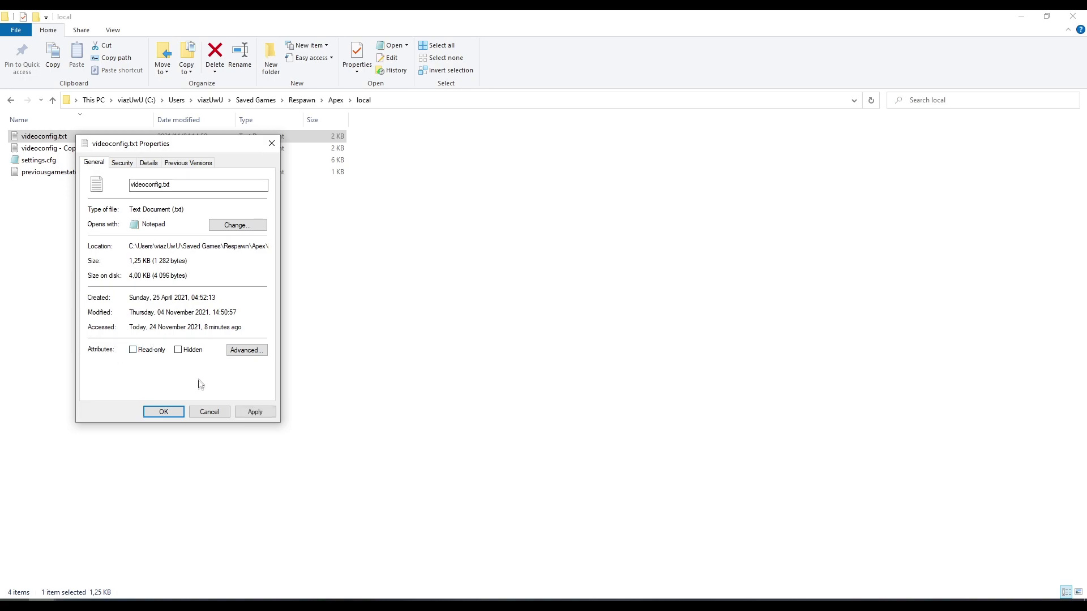
click(253, 412)
click(164, 412)
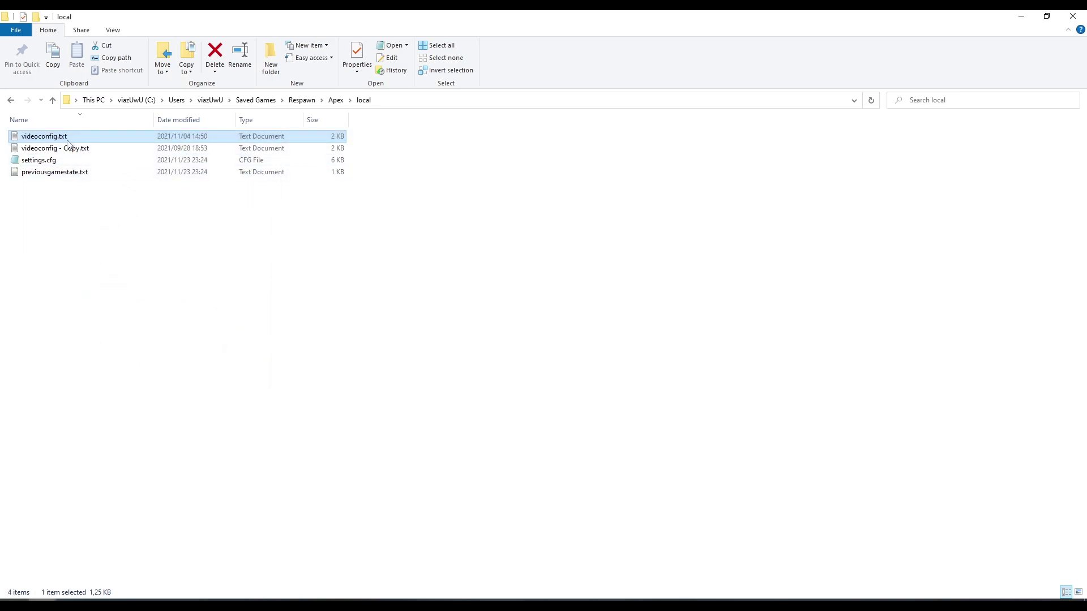
Open videoconfig.txt in Notepad and locate the defaultres and defaultresheight lines
double_click(40, 137)
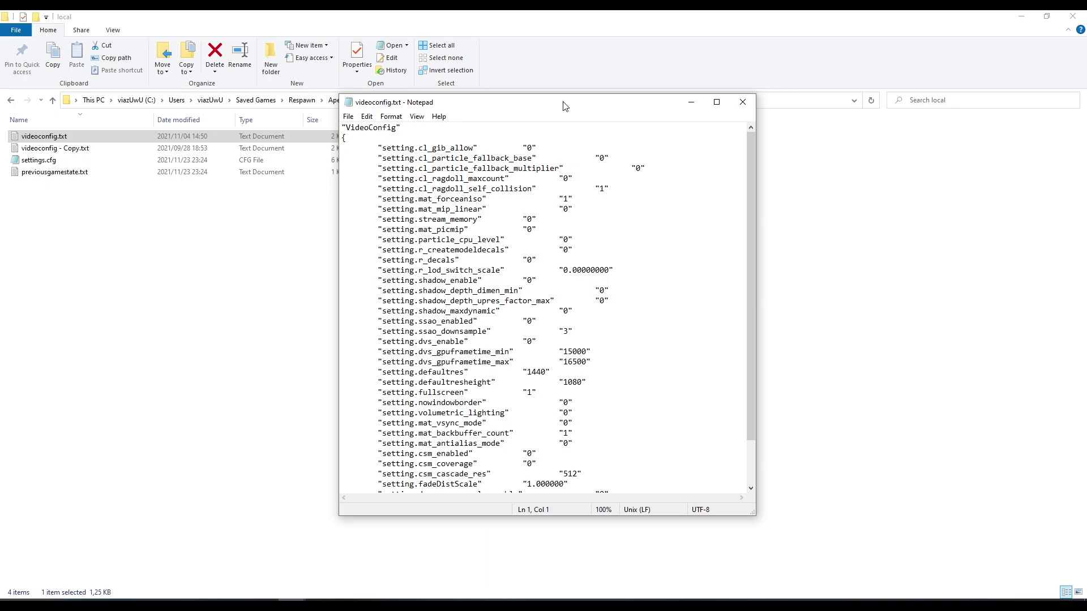
drag(565, 94, 575, 18)
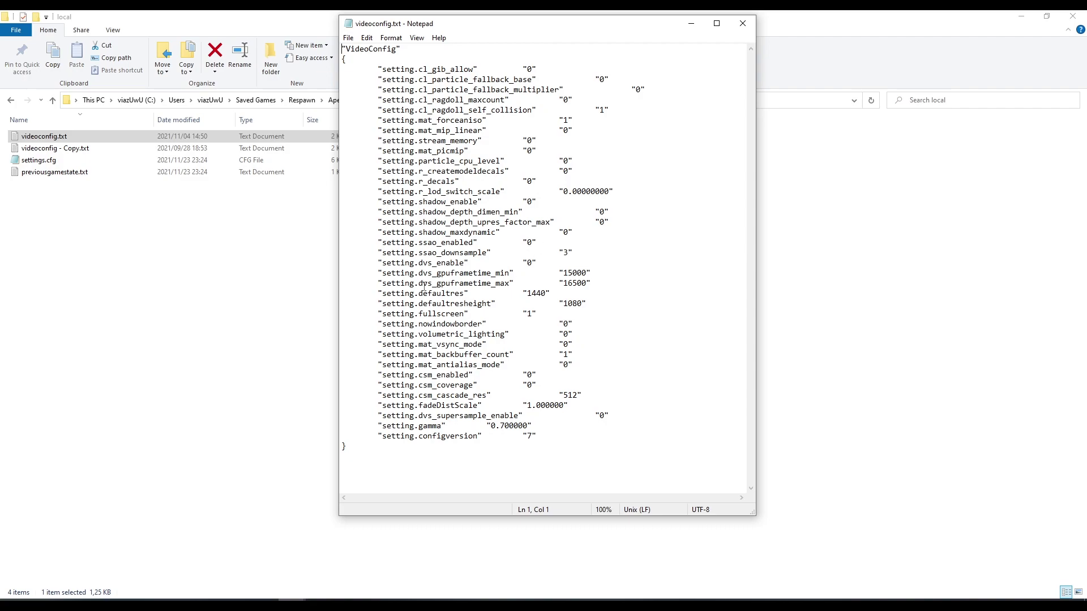
drag(376, 292, 478, 293)
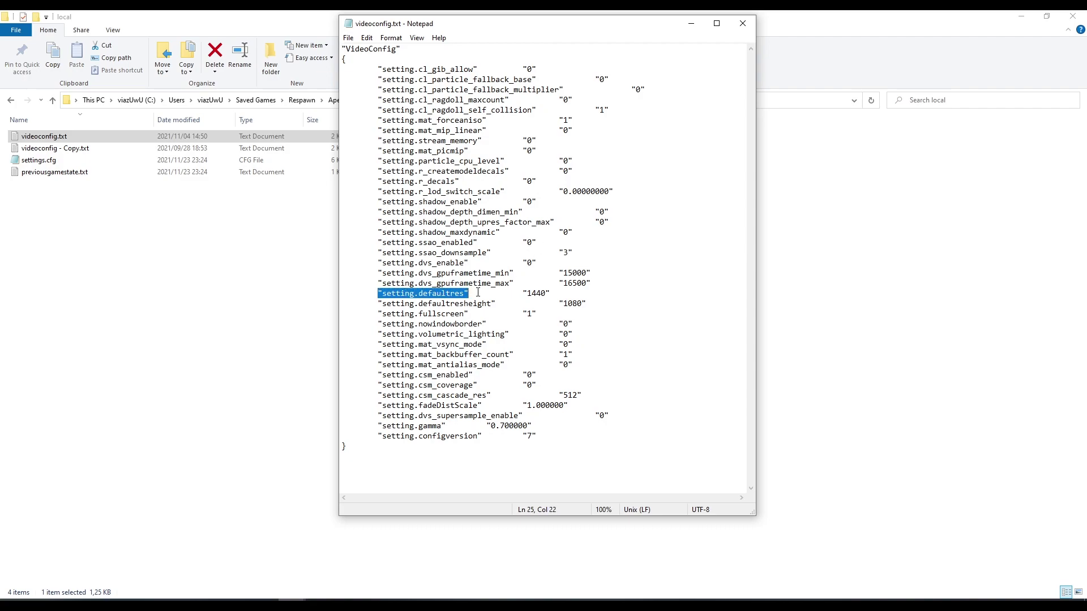
click(487, 301)
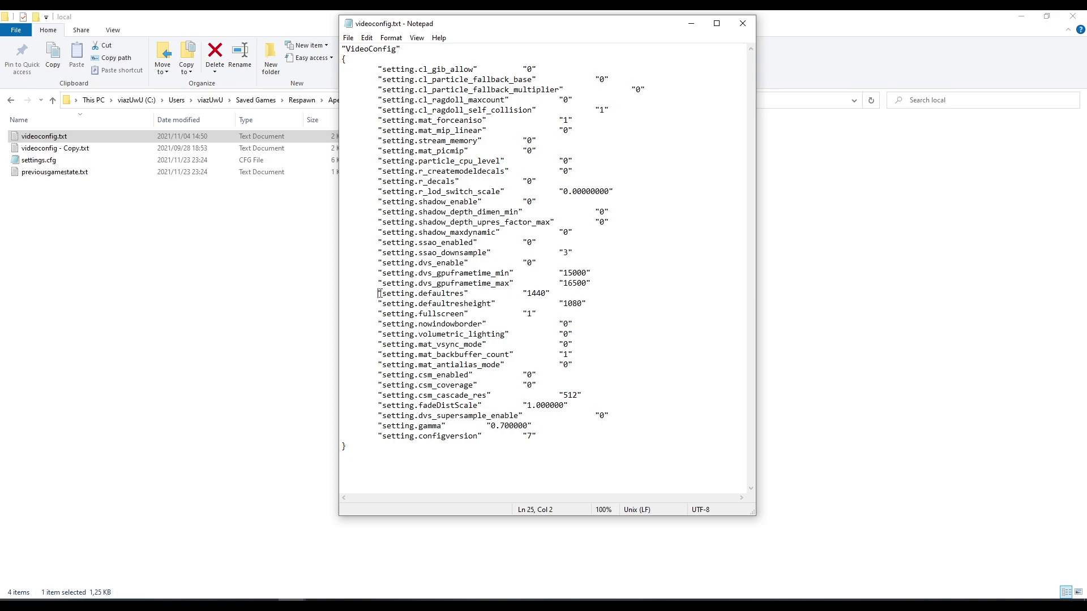
drag(378, 293, 600, 304)
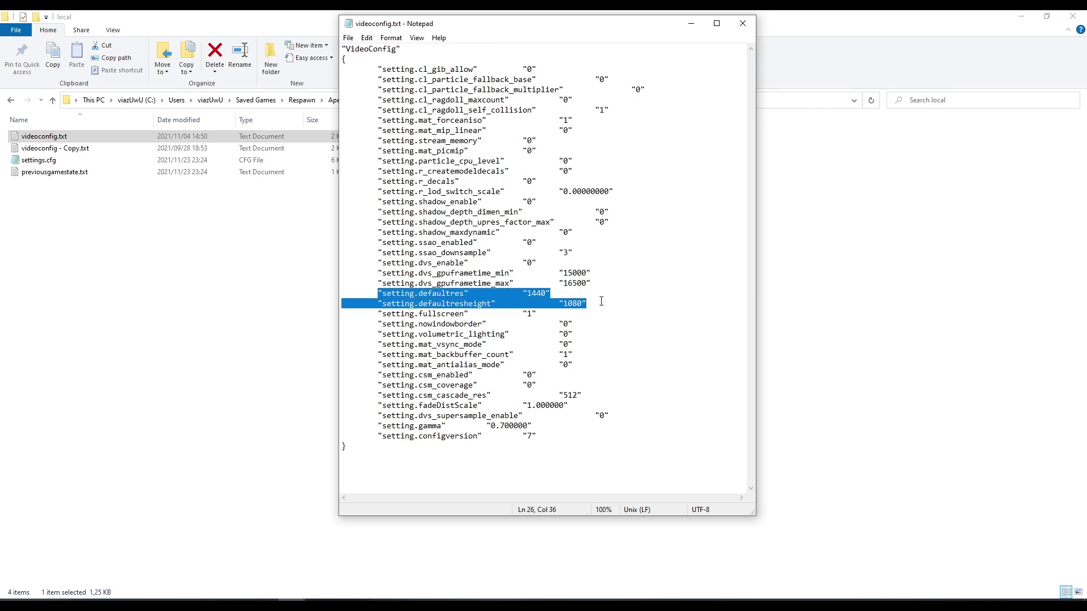
click(601, 301)
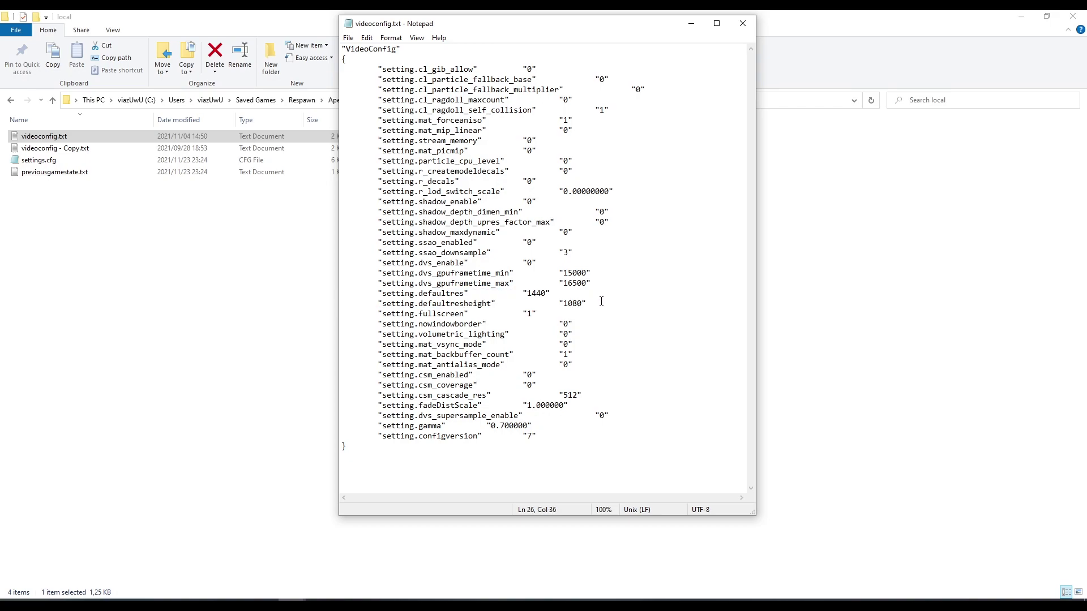
Edit the defaultres width value, ending with defaultres 1440 and defaultresheight 1080
double_click(529, 293)
text(1920)
text(3)
triple_click(541, 295)
click(660, 332)
Save videoconfig.txt and close Notepad
click(352, 38)
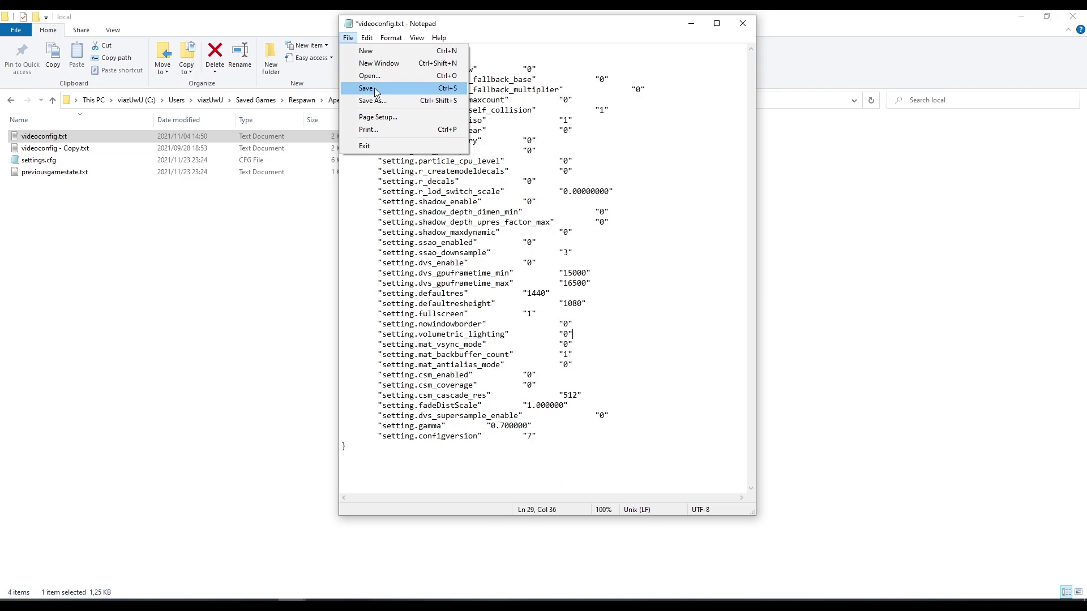
click(376, 90)
click(743, 23)
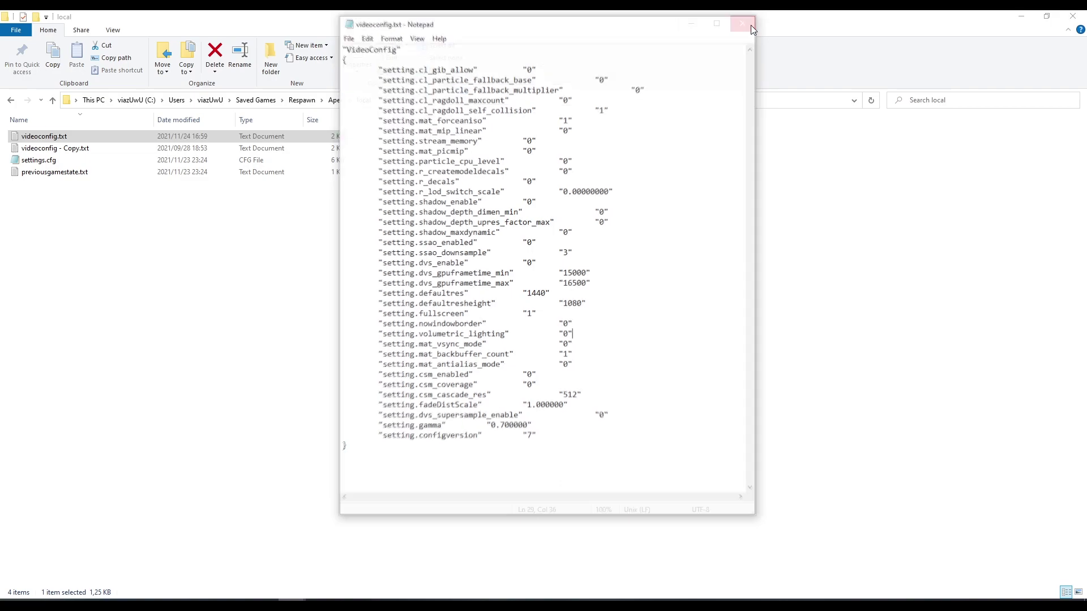
Reopen the Properties of videoconfig.txt
right_click(91, 137)
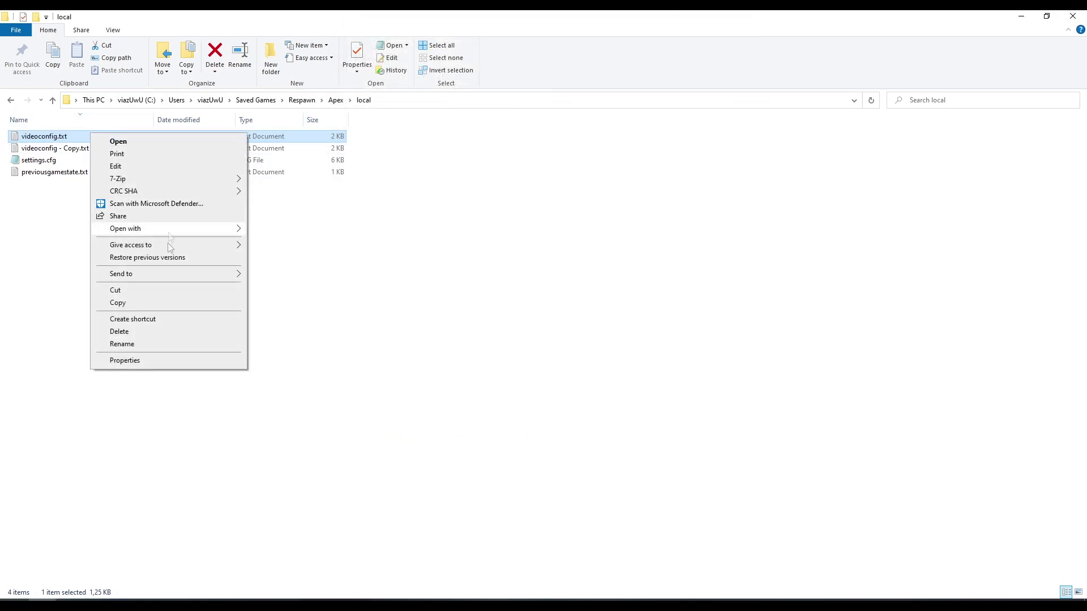
click(164, 361)
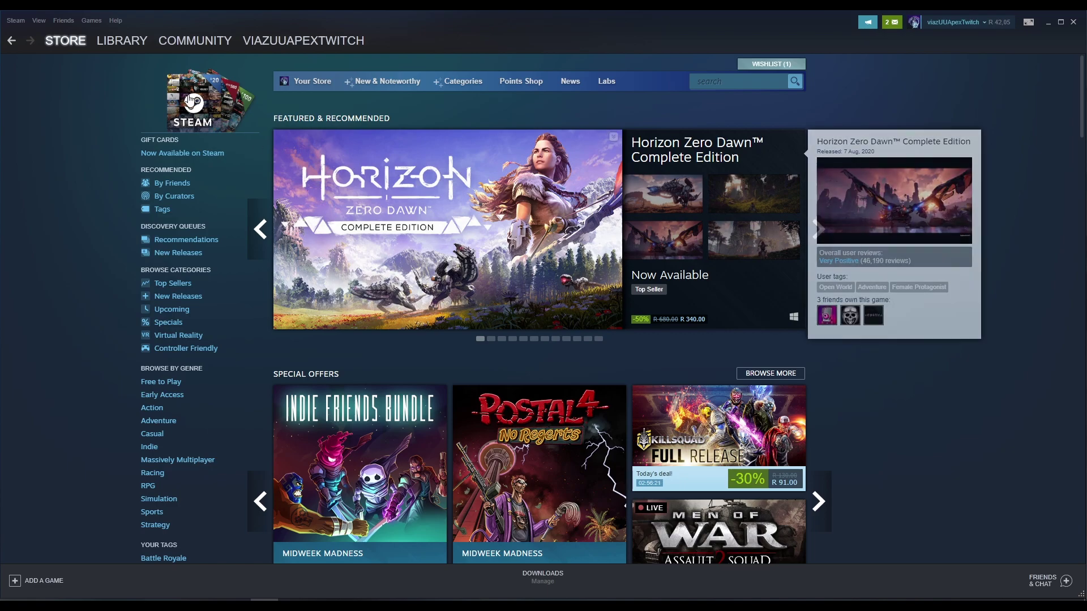
Open the Apex Legends Properties from the Steam Library
click(127, 35)
mouse_move(178, 55)
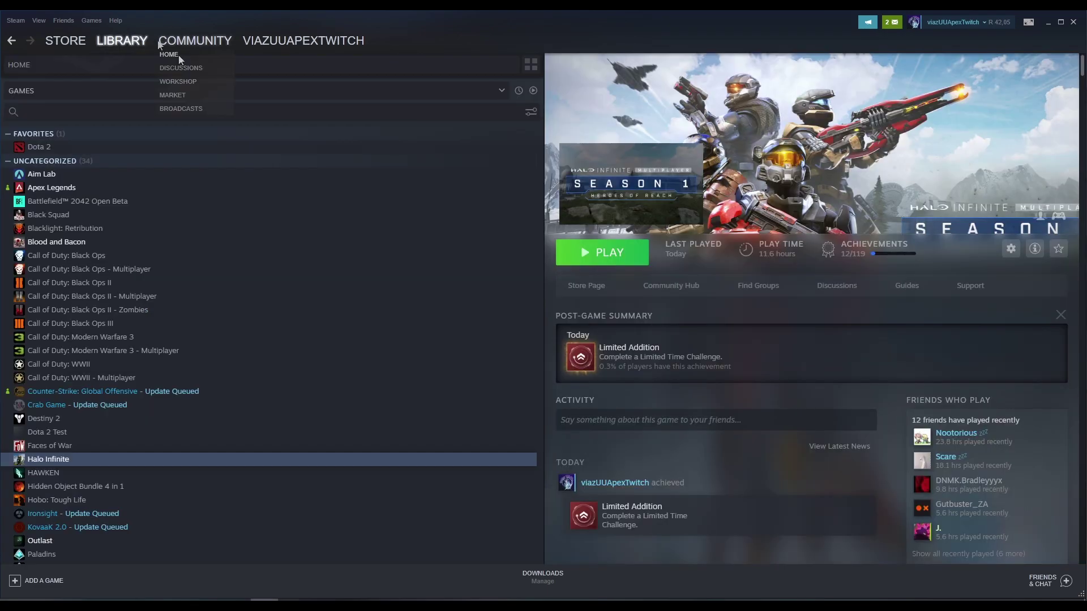
click(137, 193)
right_click(137, 195)
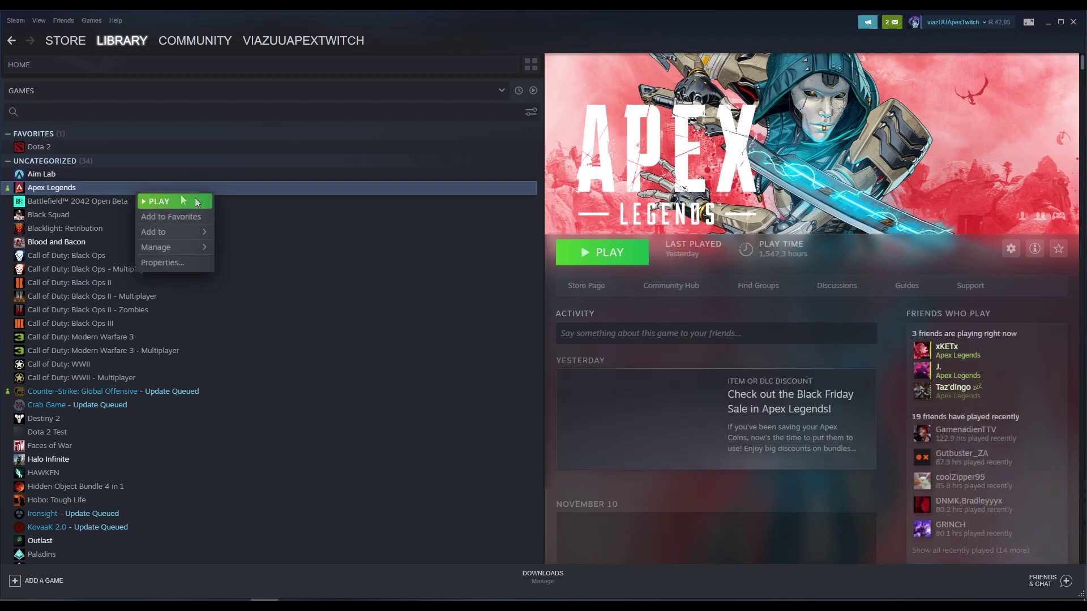
click(180, 264)
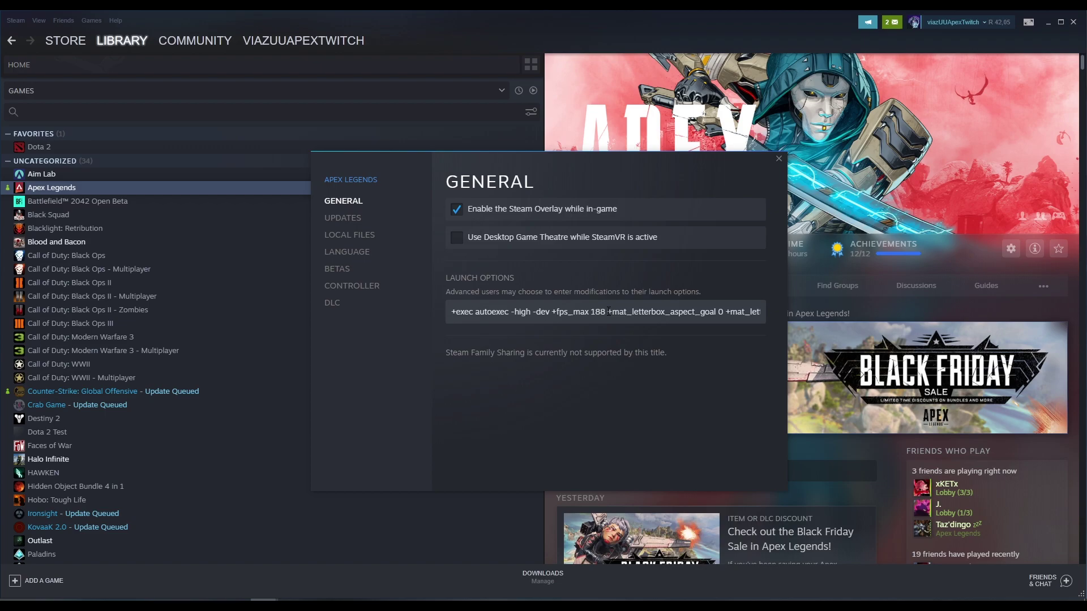
Review the launch options +exec autoexec -high -dev +fps_max 188, then close Properties
drag(609, 311, 797, 307)
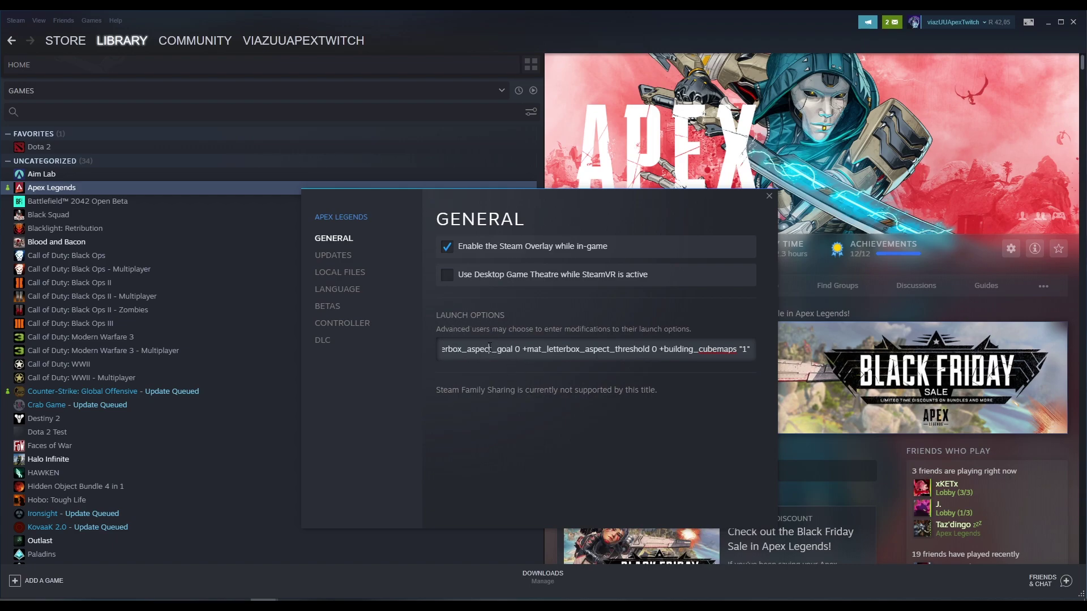
key(Left)
key(Left)
key(Left)
key(Left)
key(Left)
key(Left)
key(Left)
key(Left)
key(Left)
key(Left)
key(Left)
key(Left)
key(Left)
key(Left)
key(Left)
key(Left)
key(Left)
key(Left)
key(Left)
key(Left)
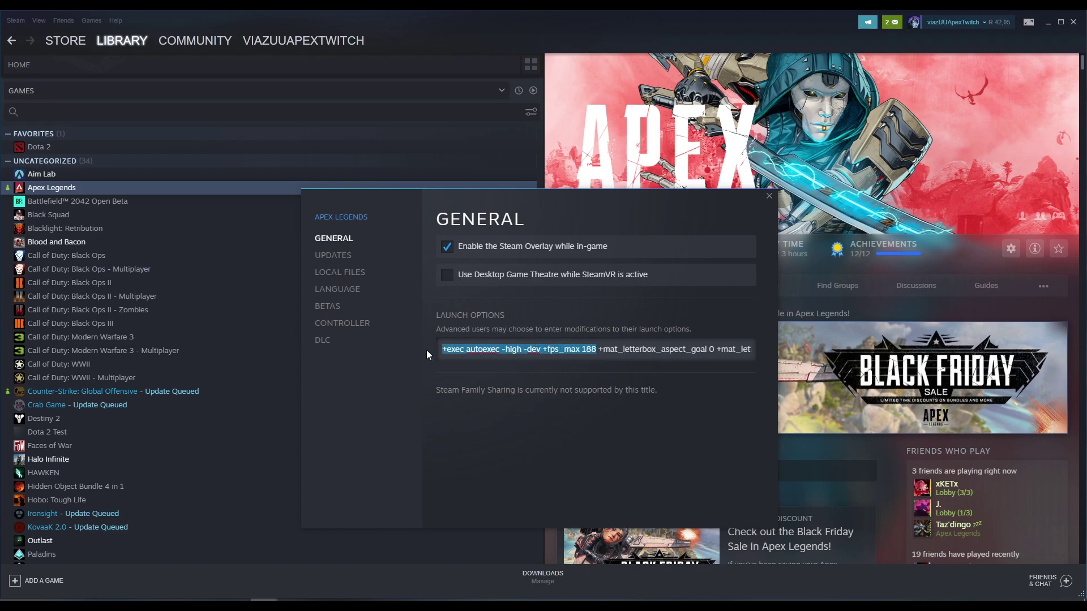
click(537, 368)
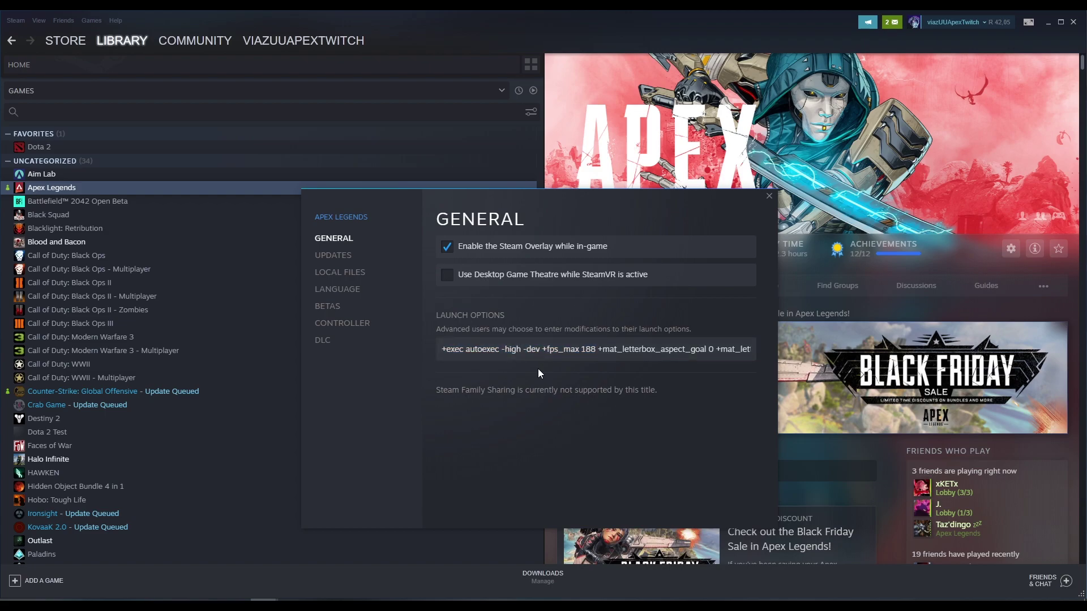
click(769, 196)
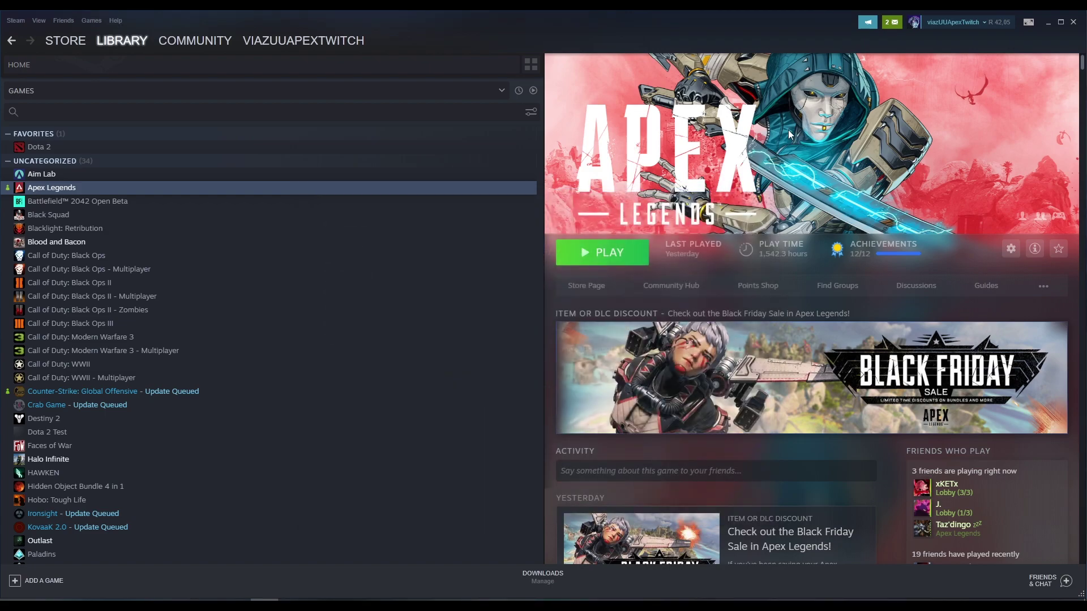